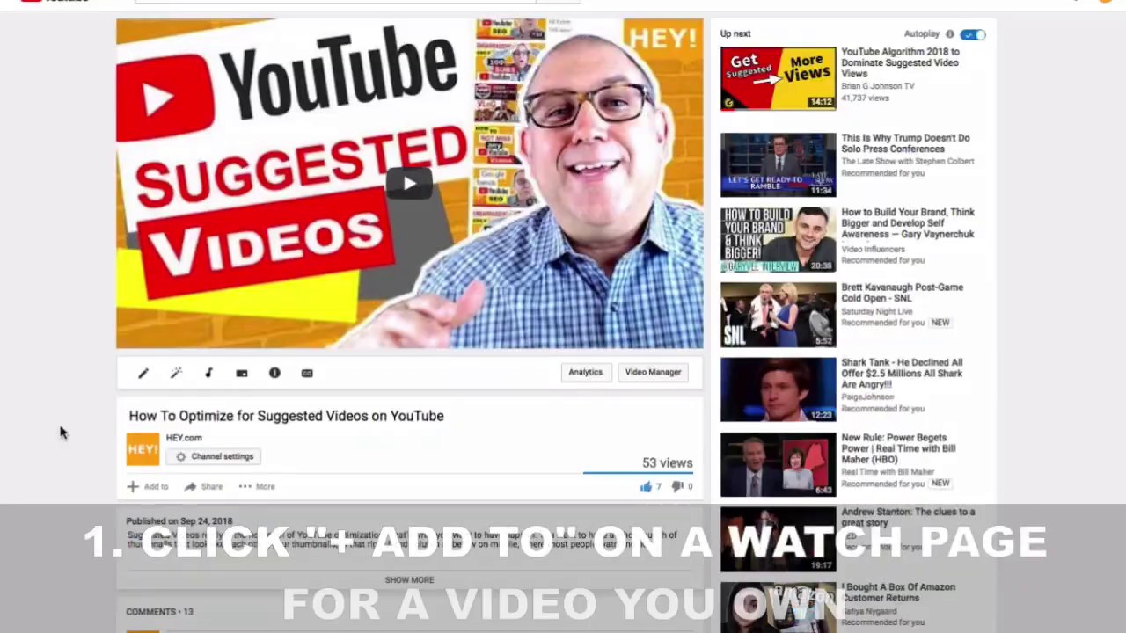
Add the Suggested Videos video to the channel management playlist
scroll(60, 432, down, 3)
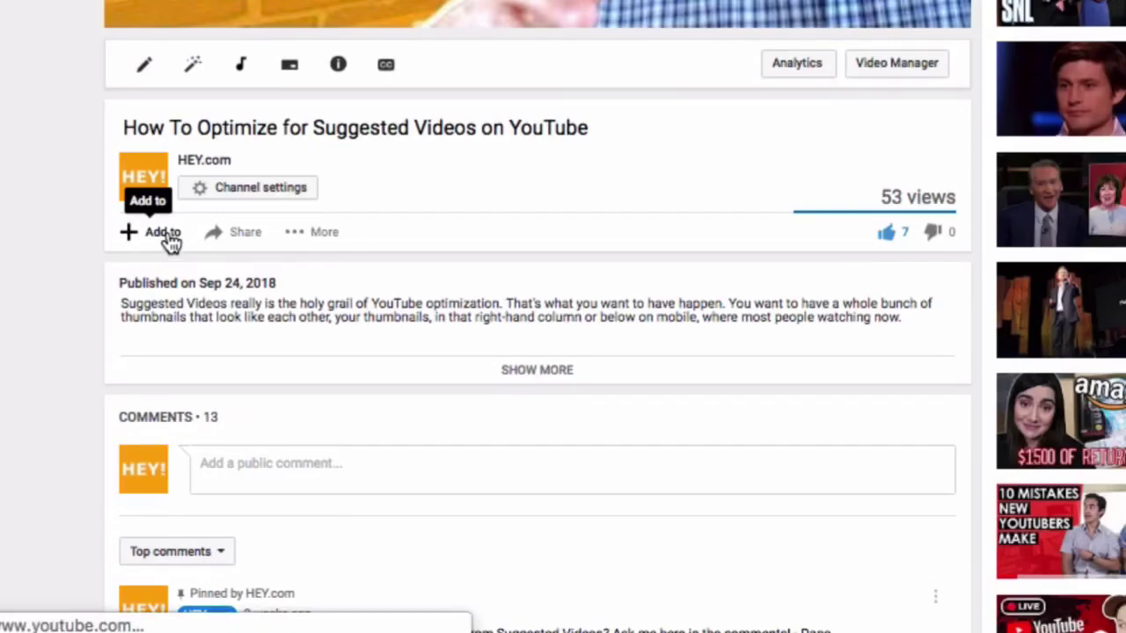
click(157, 361)
click(131, 450)
Create a new Private playlist named 'private playlist' containing the video
scroll(128, 446, down, 1)
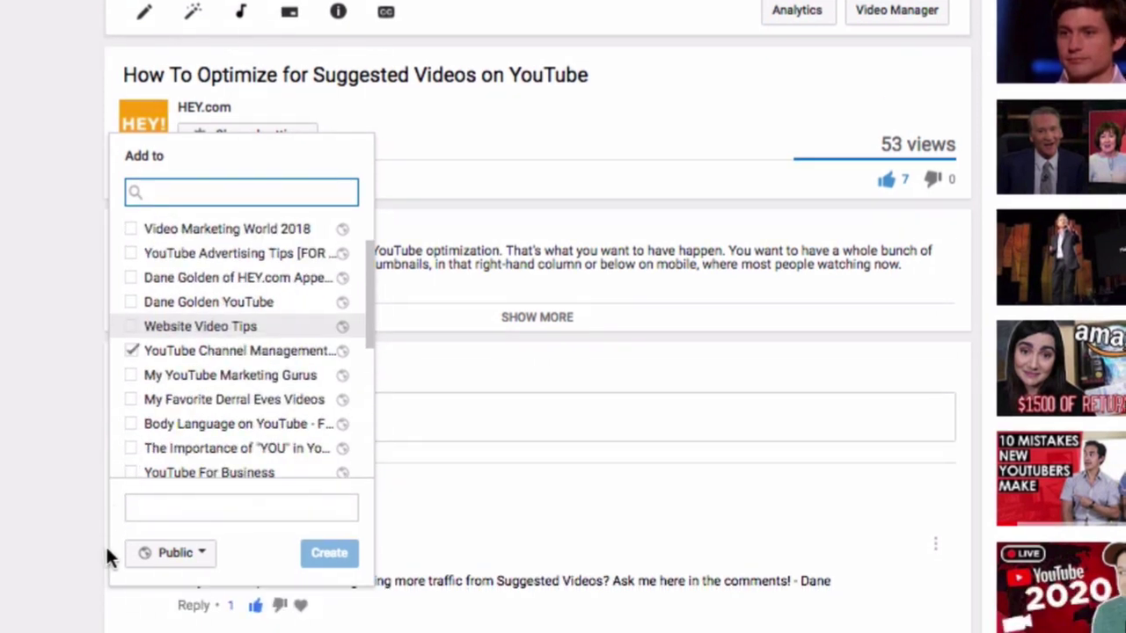
click(164, 611)
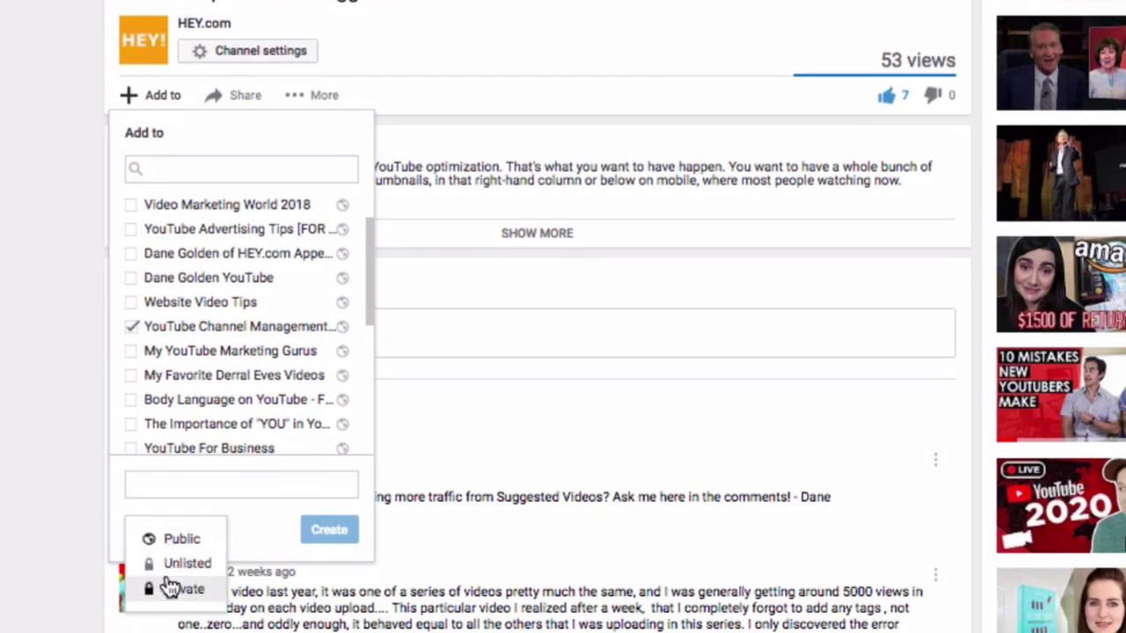
click(172, 587)
click(173, 490)
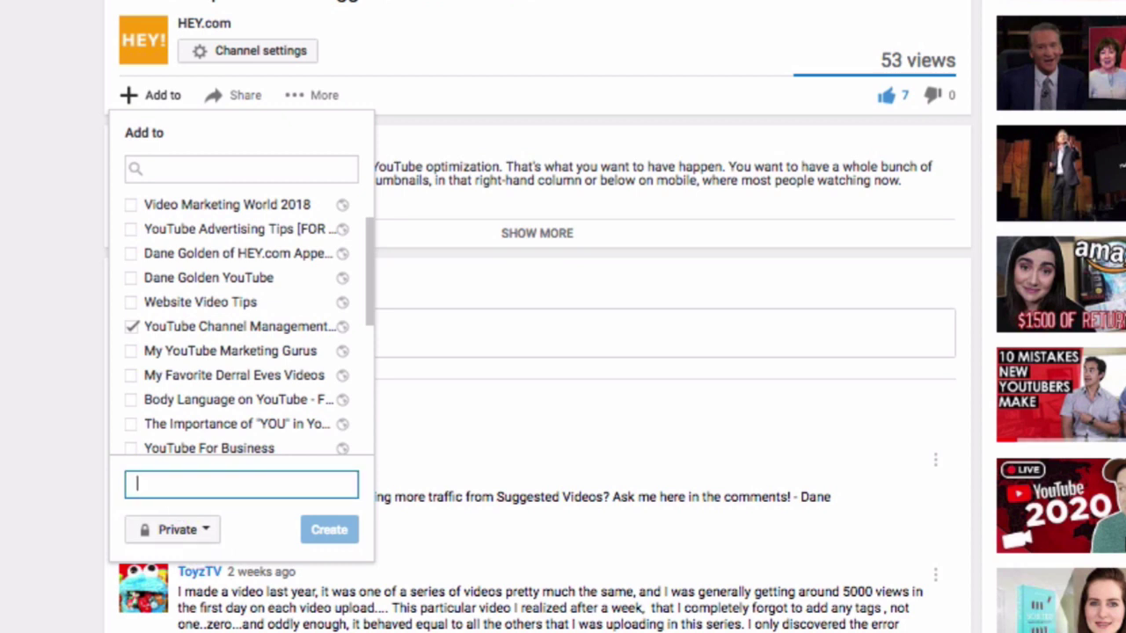
text(pri)
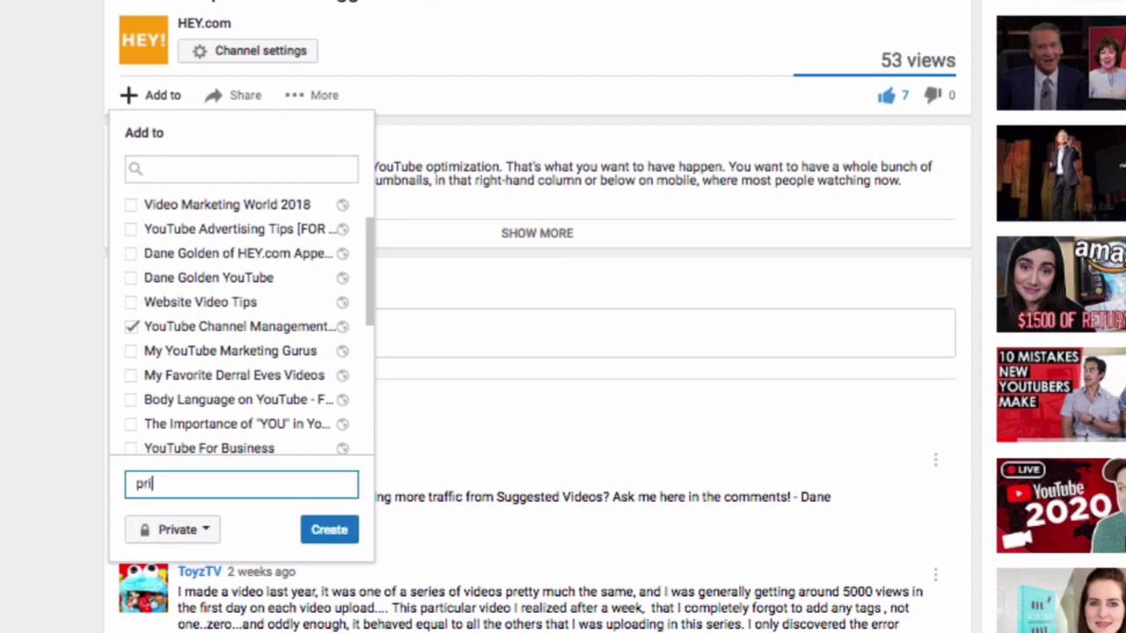
text(vate playlist)
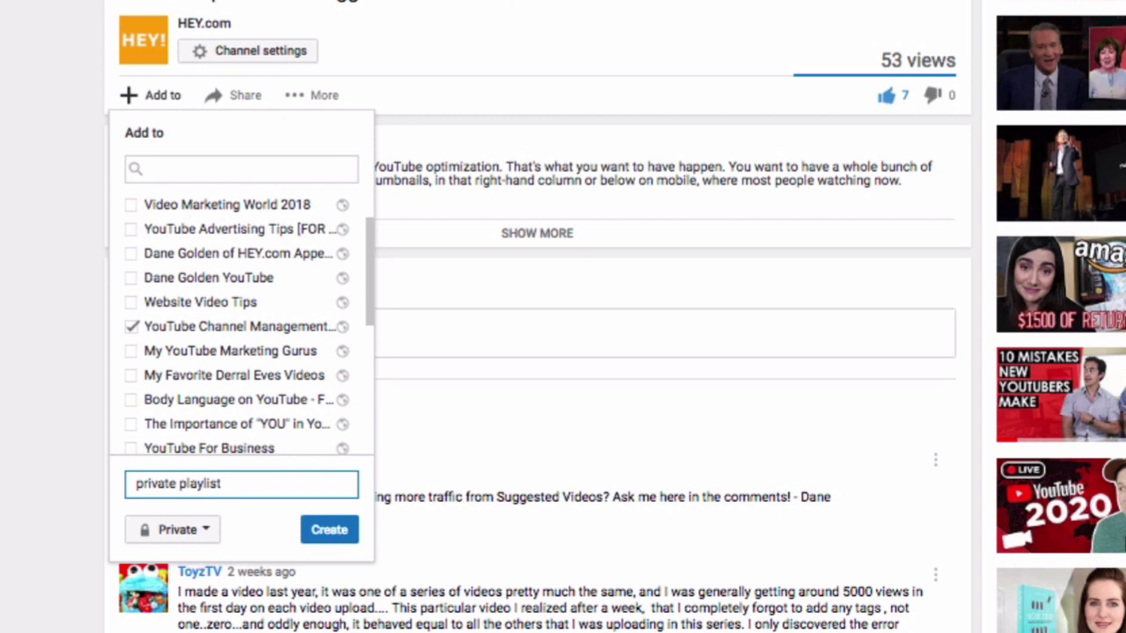
click(340, 528)
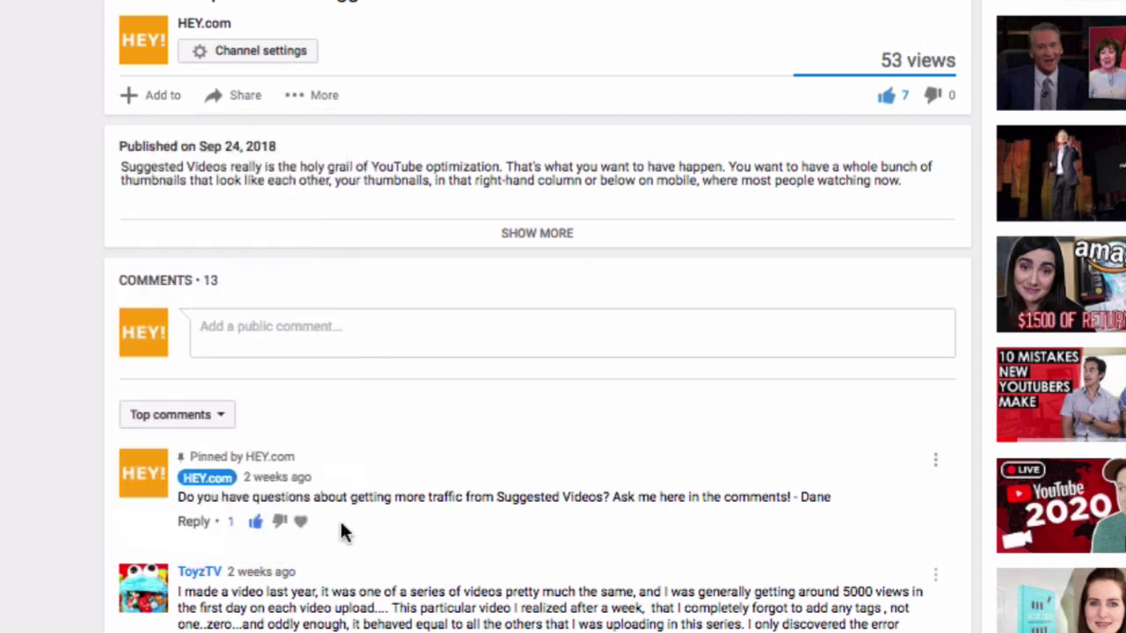
Check the Add to list to confirm 'private playlist' shows the private lock icon
click(156, 101)
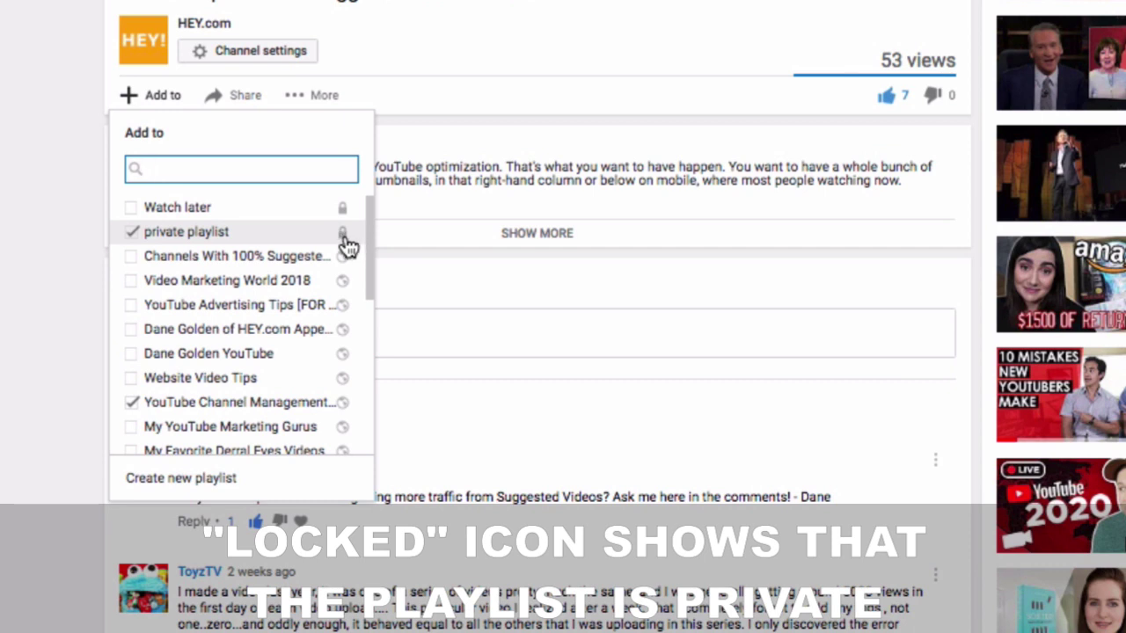
mouse_move(346, 246)
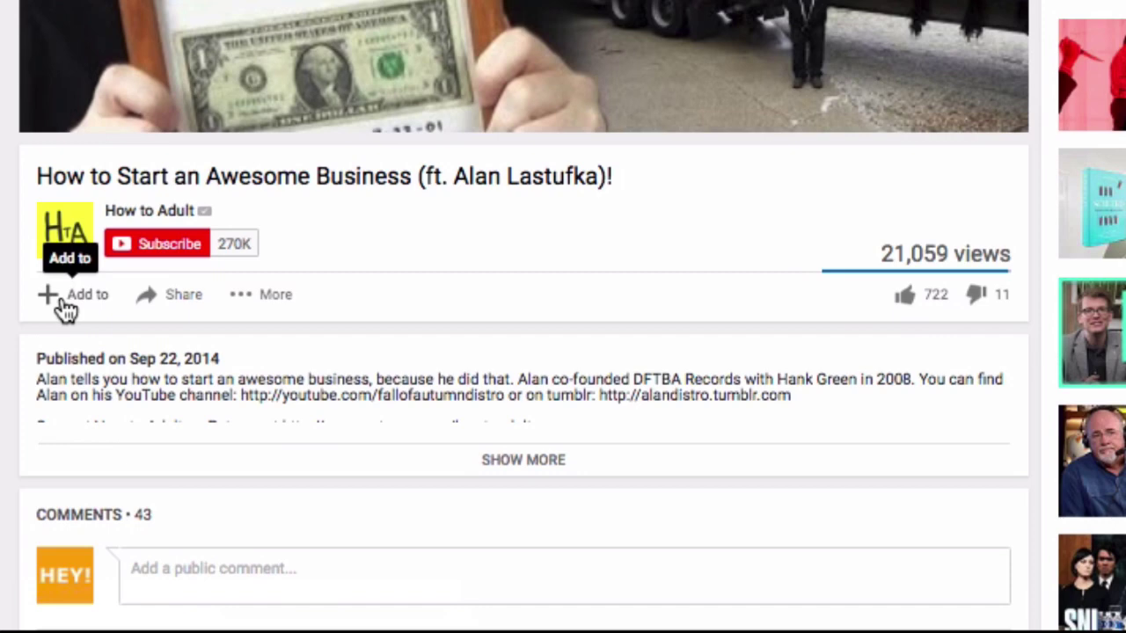
Add 'How to Start an Awesome Business' to 'private playlist'
click(143, 449)
scroll(67, 310, down, 2)
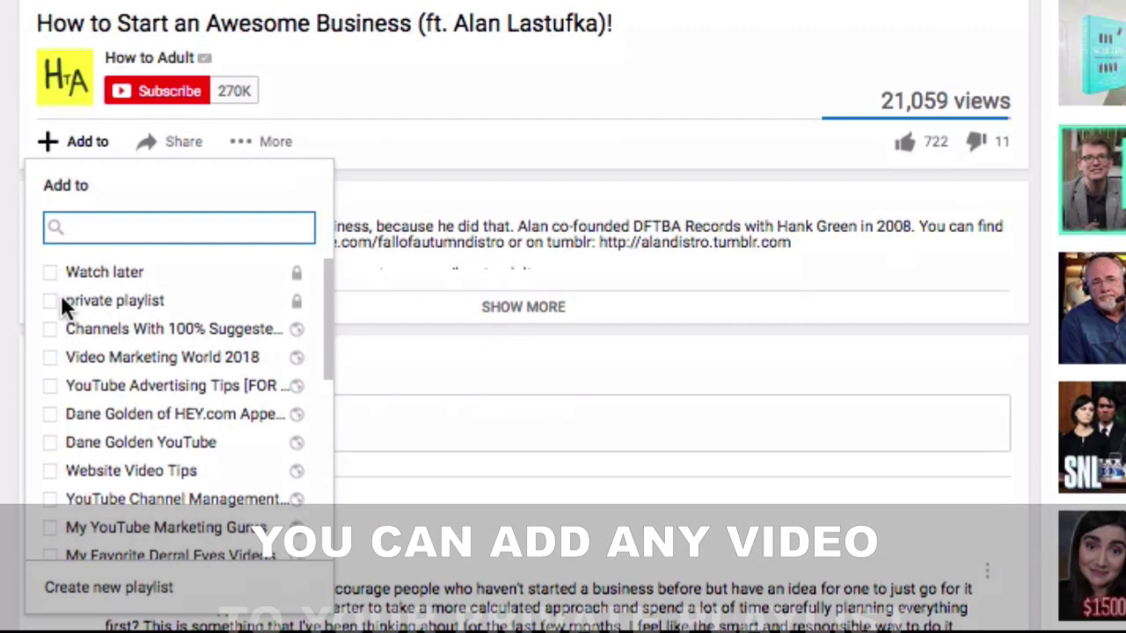
click(51, 302)
key(Escape)
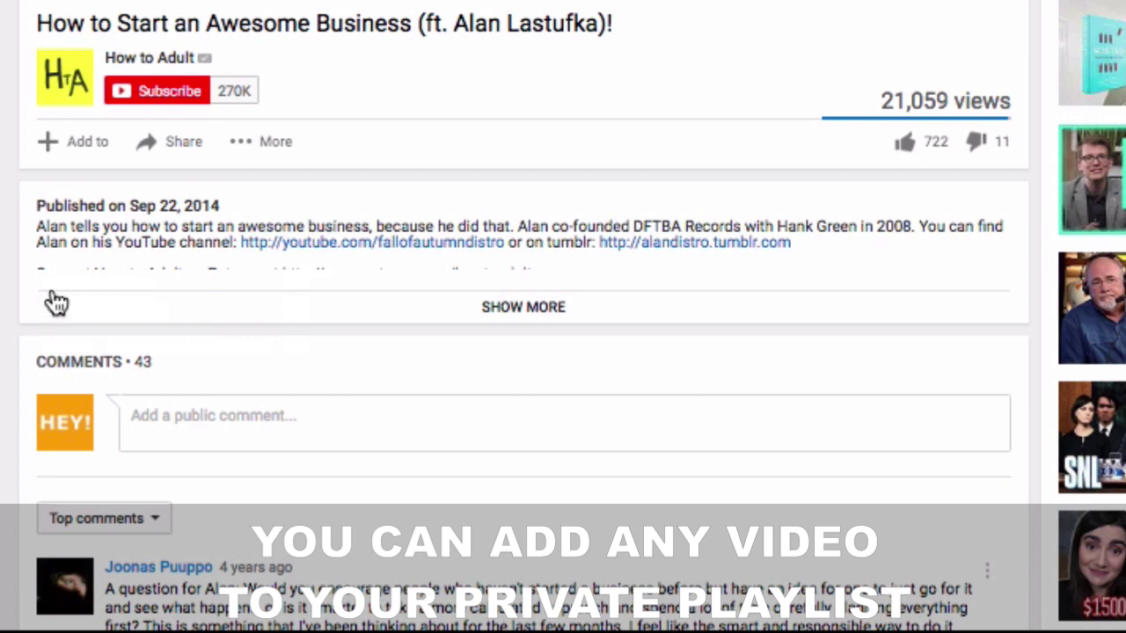
Create a new Private playlist 'private playlist 2' holding the business video, then verify its playlists
click(77, 143)
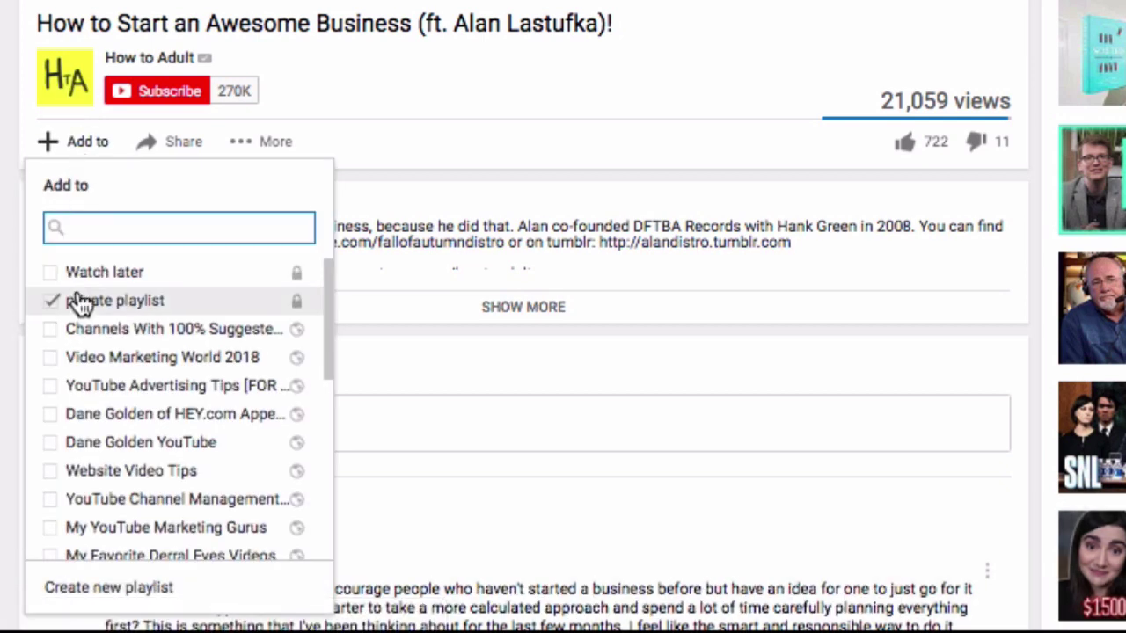
scroll(77, 299, down, 2)
click(82, 589)
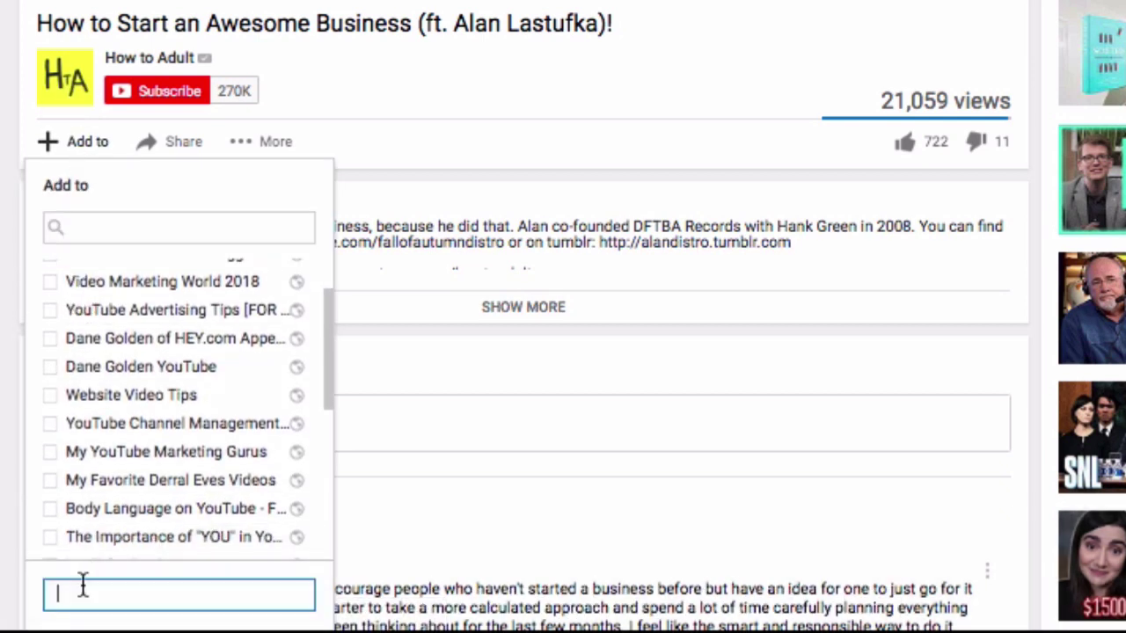
text(private playlist 2)
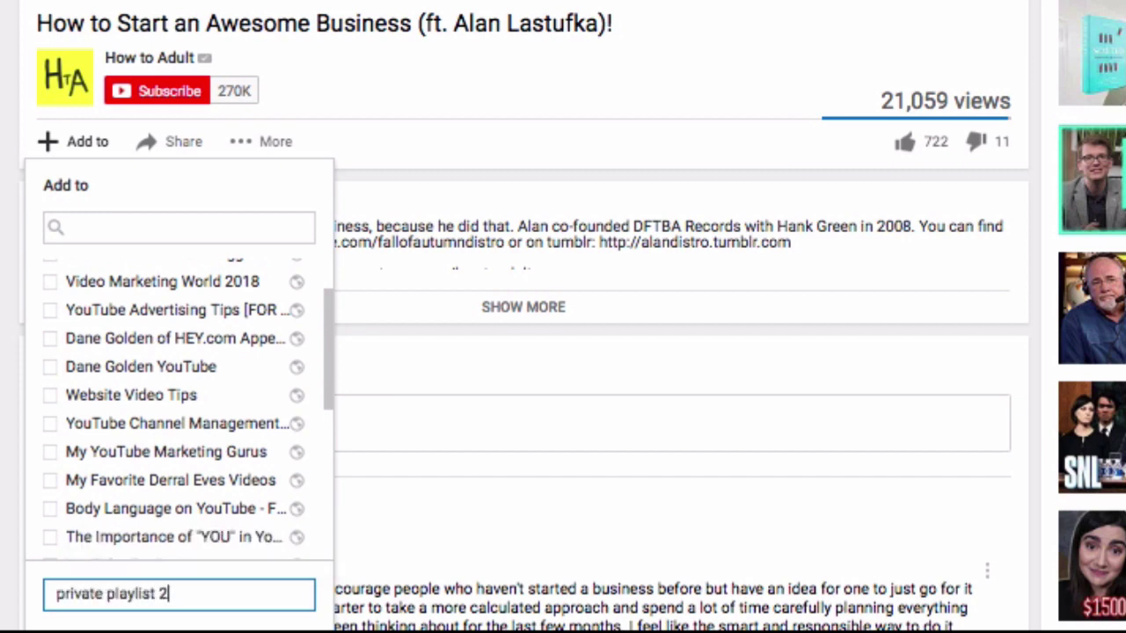
scroll(72, 483, down, 3)
click(110, 457)
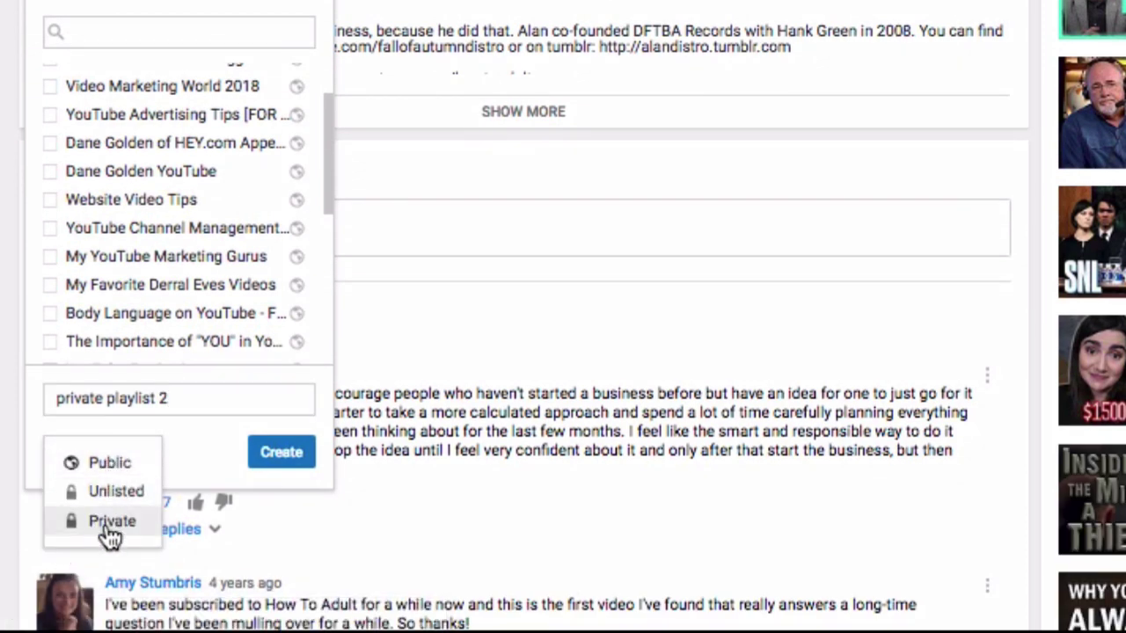
click(110, 523)
click(277, 453)
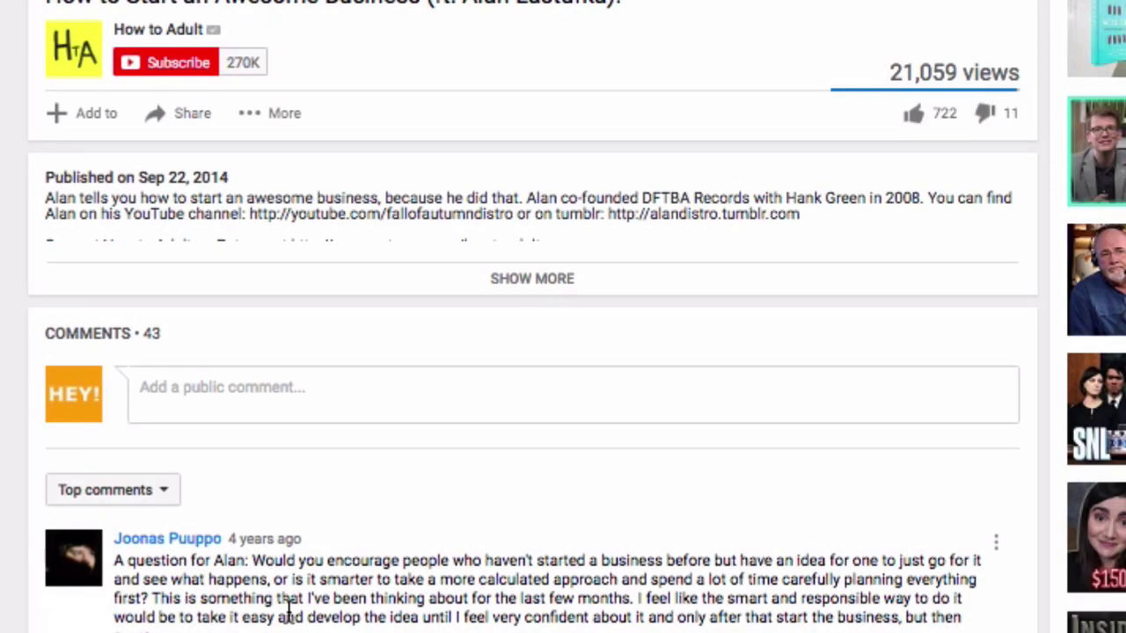
click(88, 127)
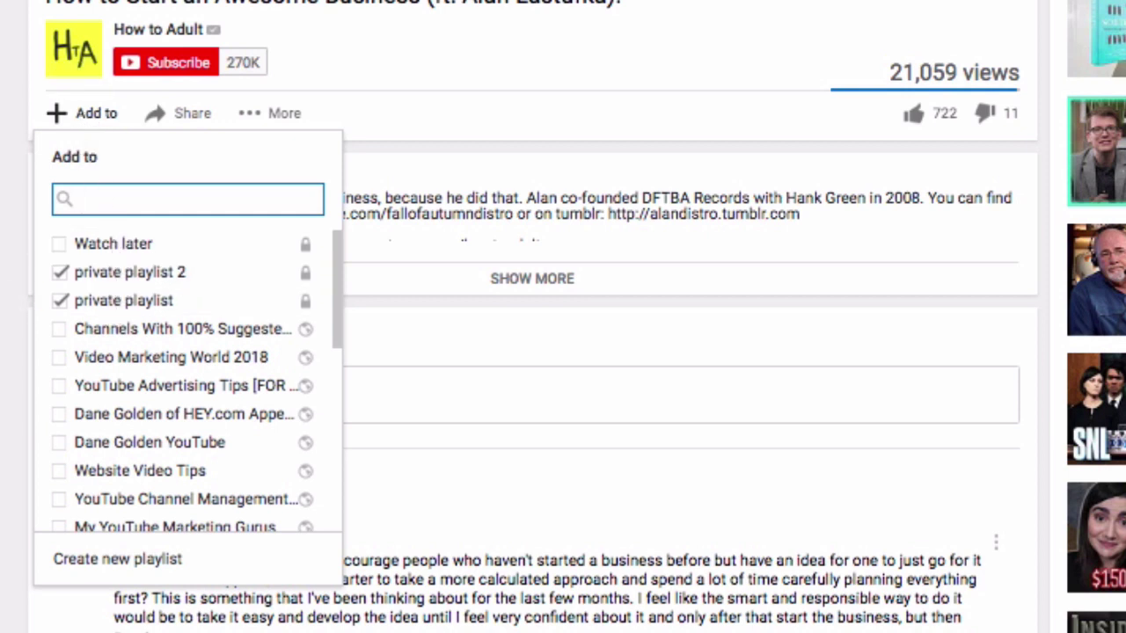
key(Escape)
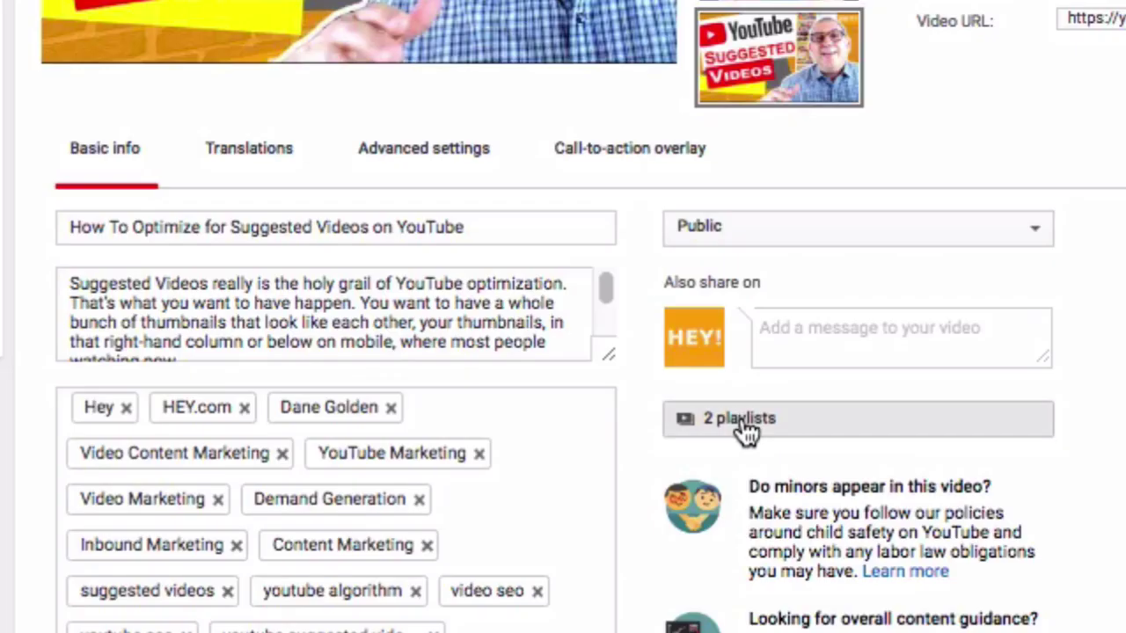
Add the Suggested Videos video to 'private playlist 2' alongside 'private playlist'
click(746, 422)
scroll(746, 431, down, 2)
scroll(838, 431, down, 2)
scroll(829, 428, up, 2)
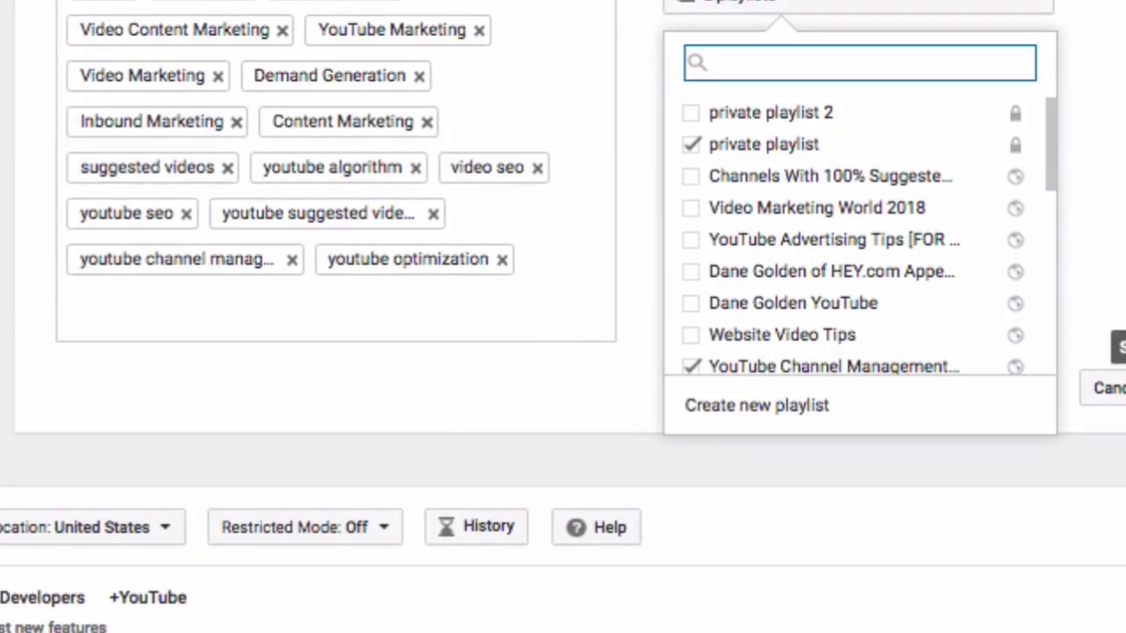
click(741, 128)
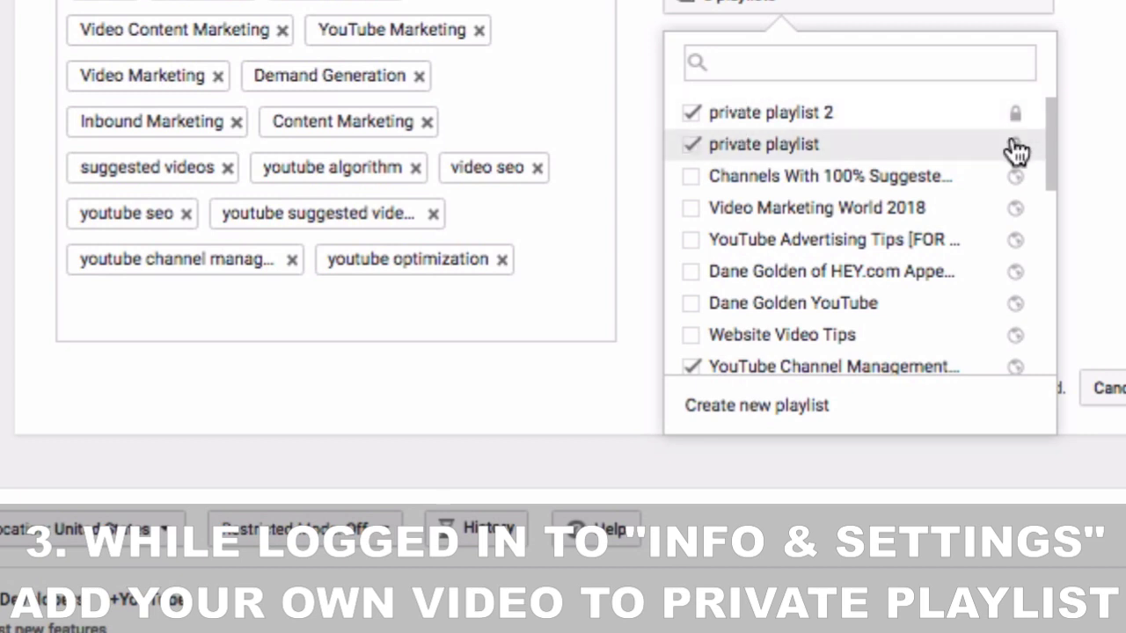
click(746, 407)
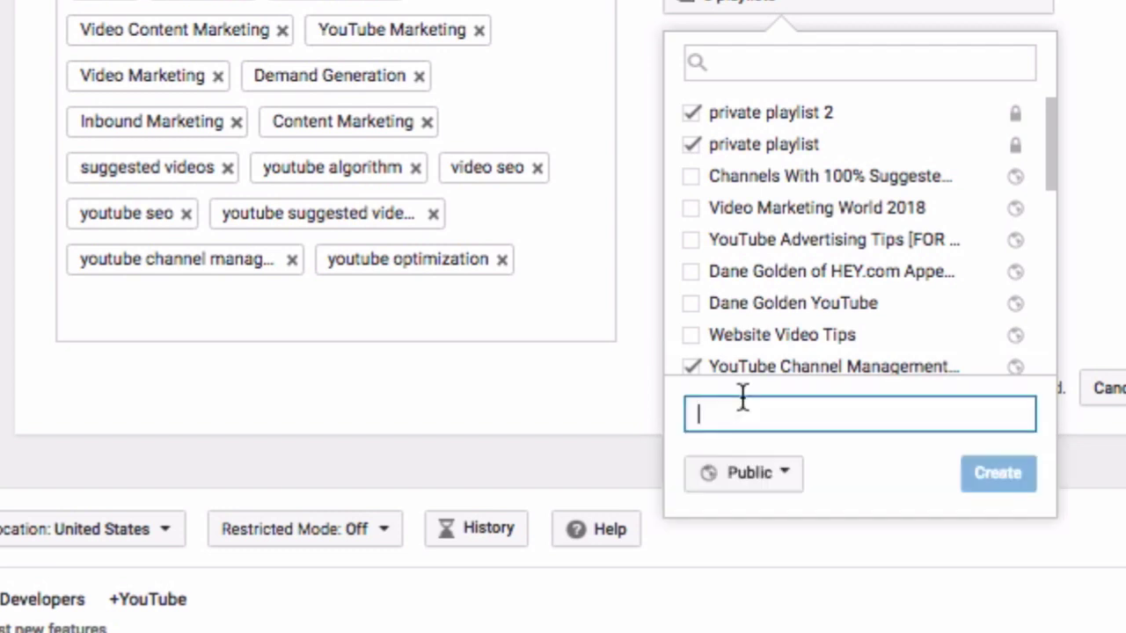
click(746, 477)
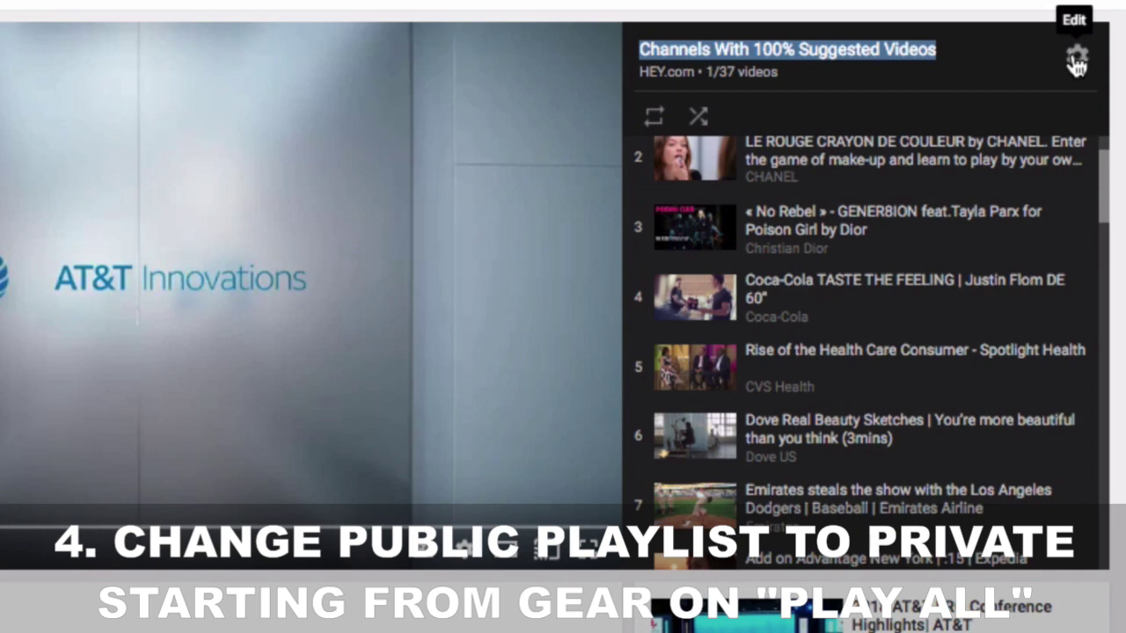
Change the Channels With 100% Suggested Videos playlist's privacy from Public to Unlisted
click(1077, 61)
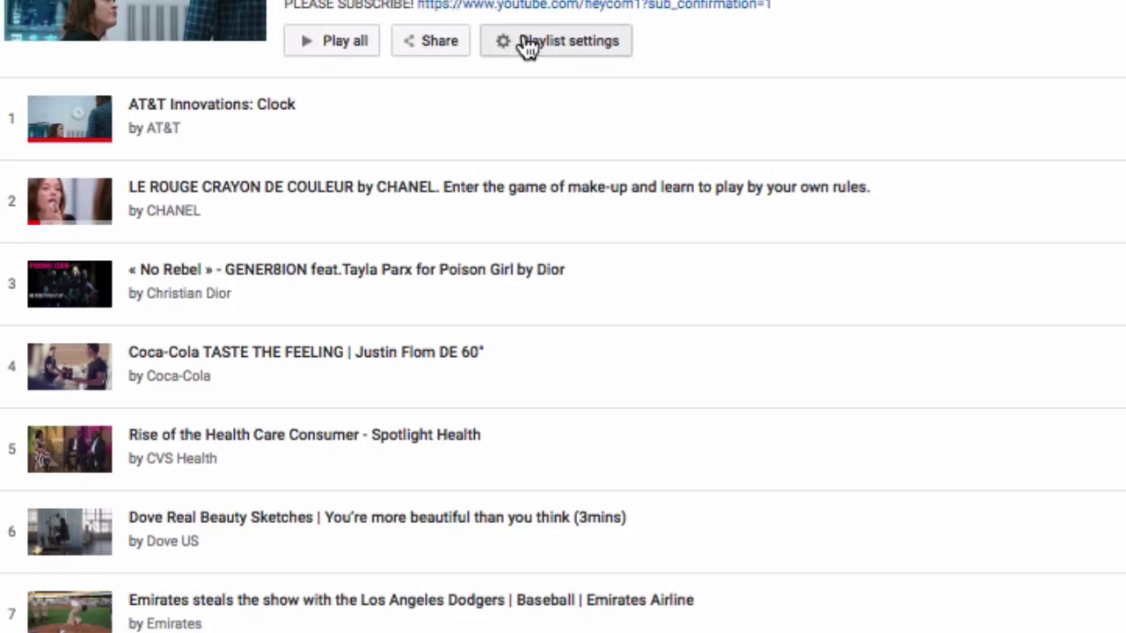
click(528, 44)
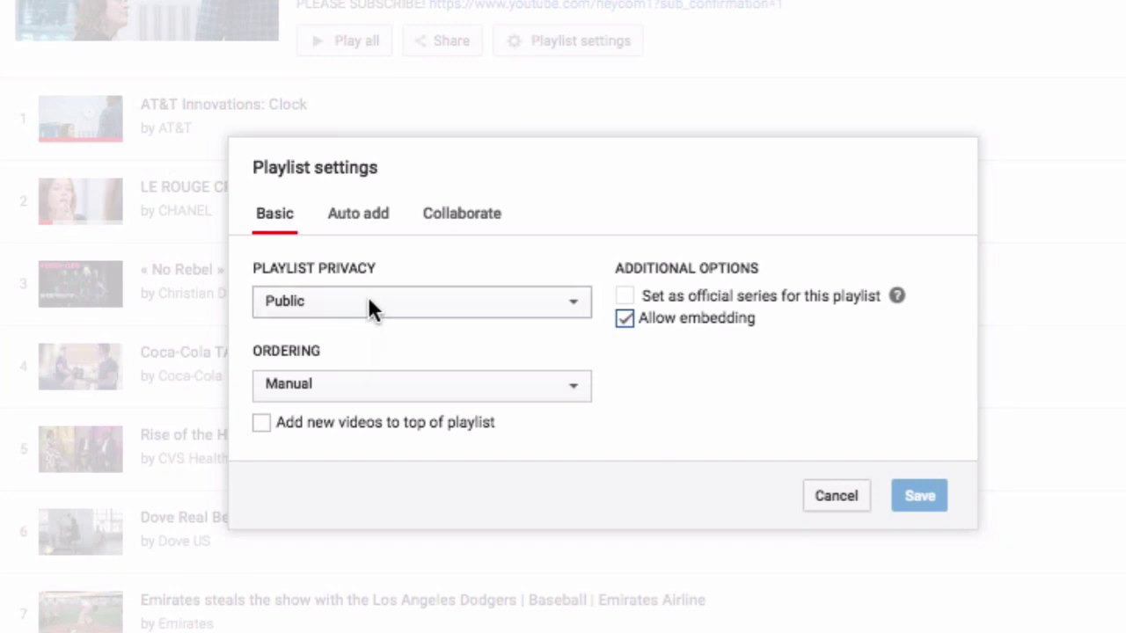
click(370, 304)
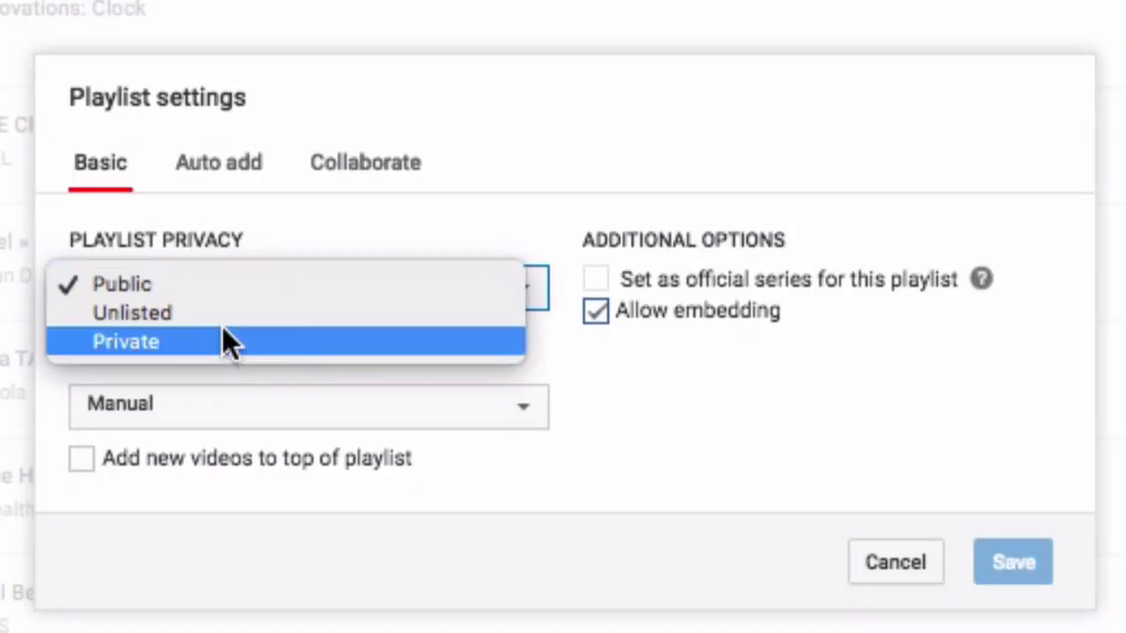
click(226, 340)
click(236, 294)
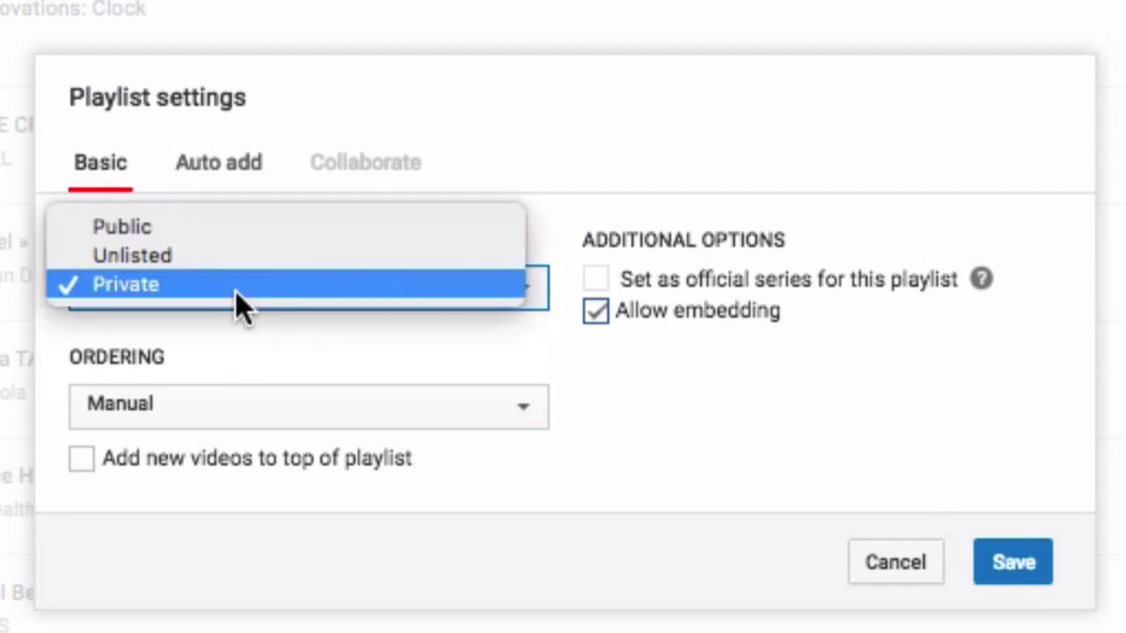
click(235, 221)
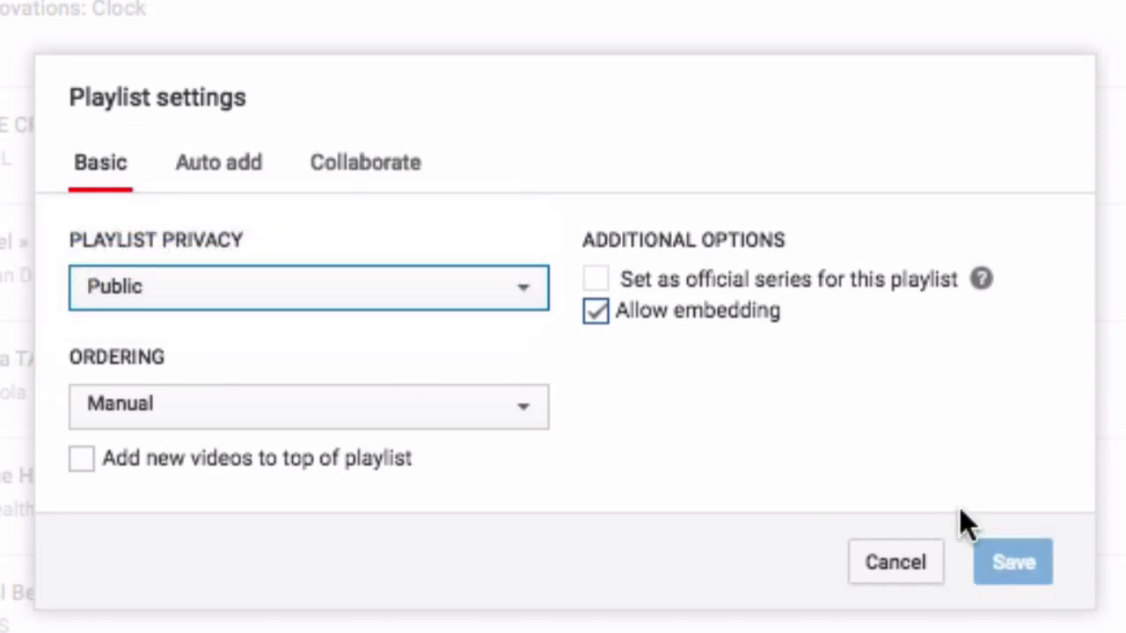
click(327, 273)
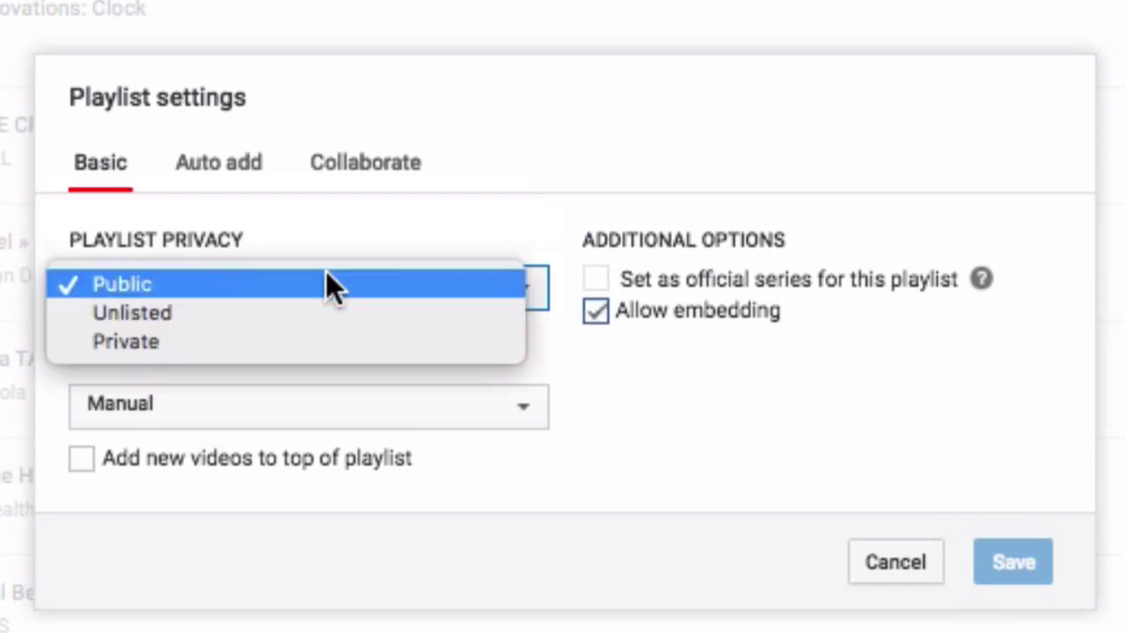
click(302, 338)
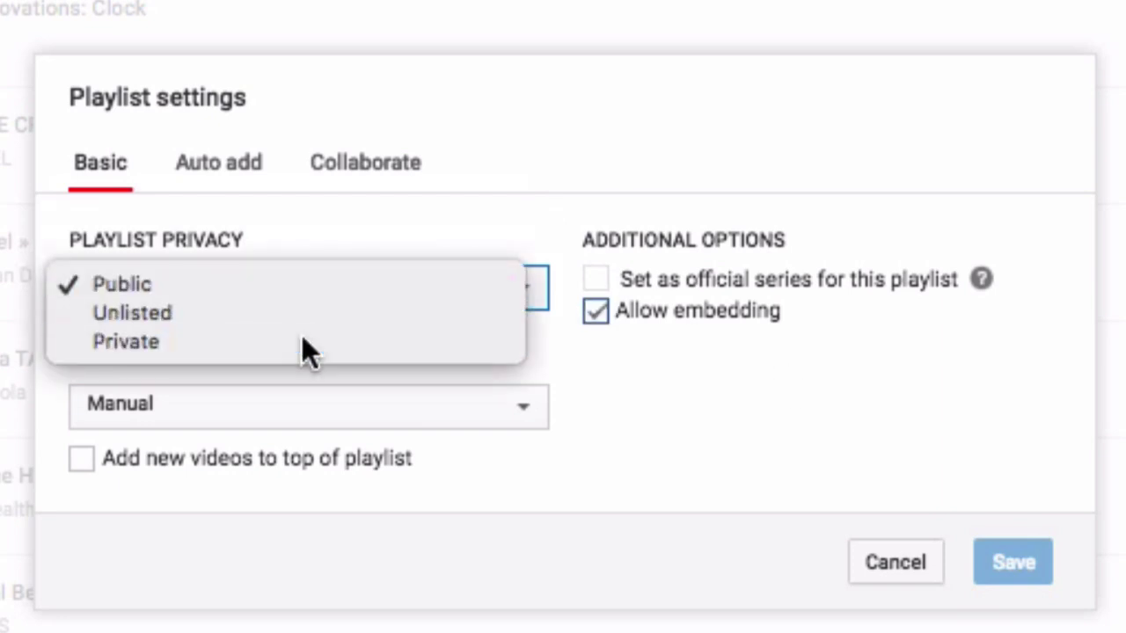
click(291, 289)
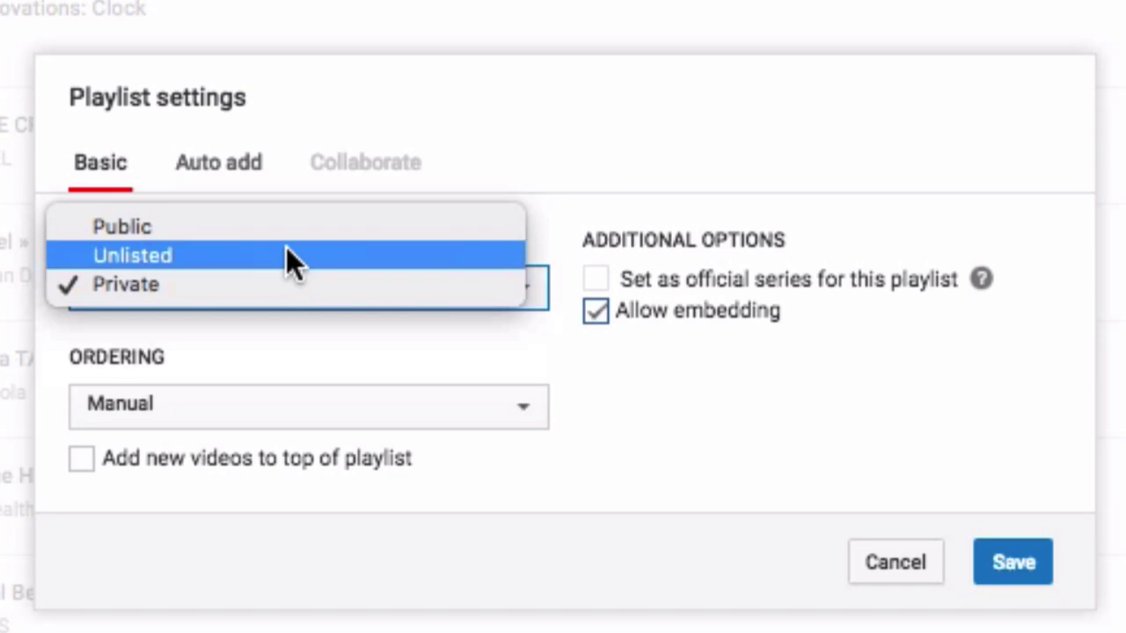
click(286, 255)
click(264, 272)
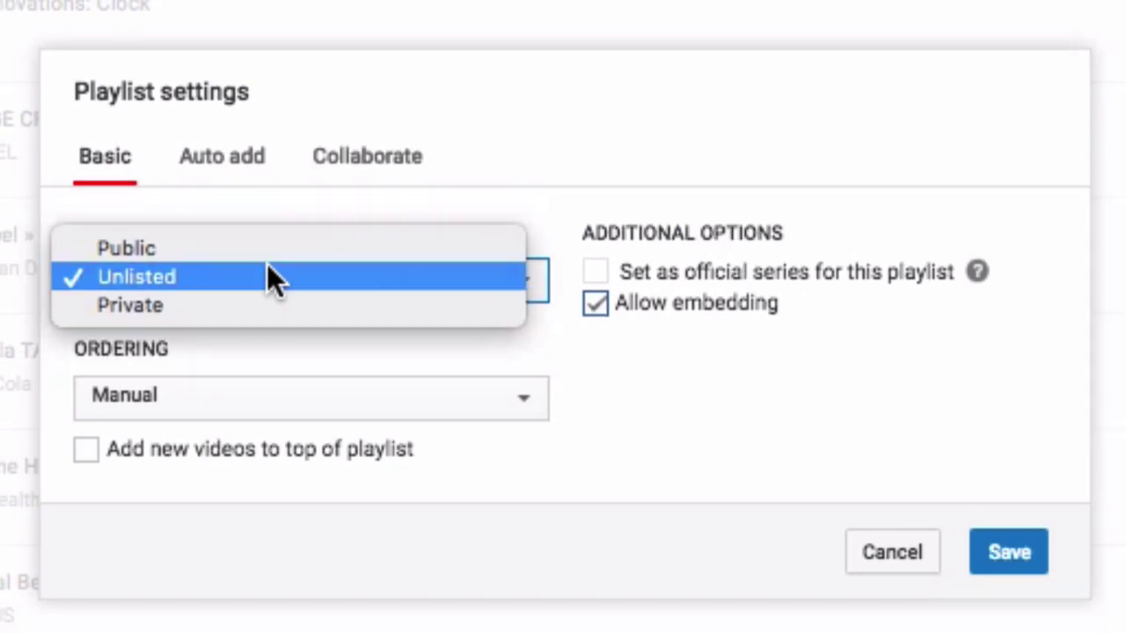